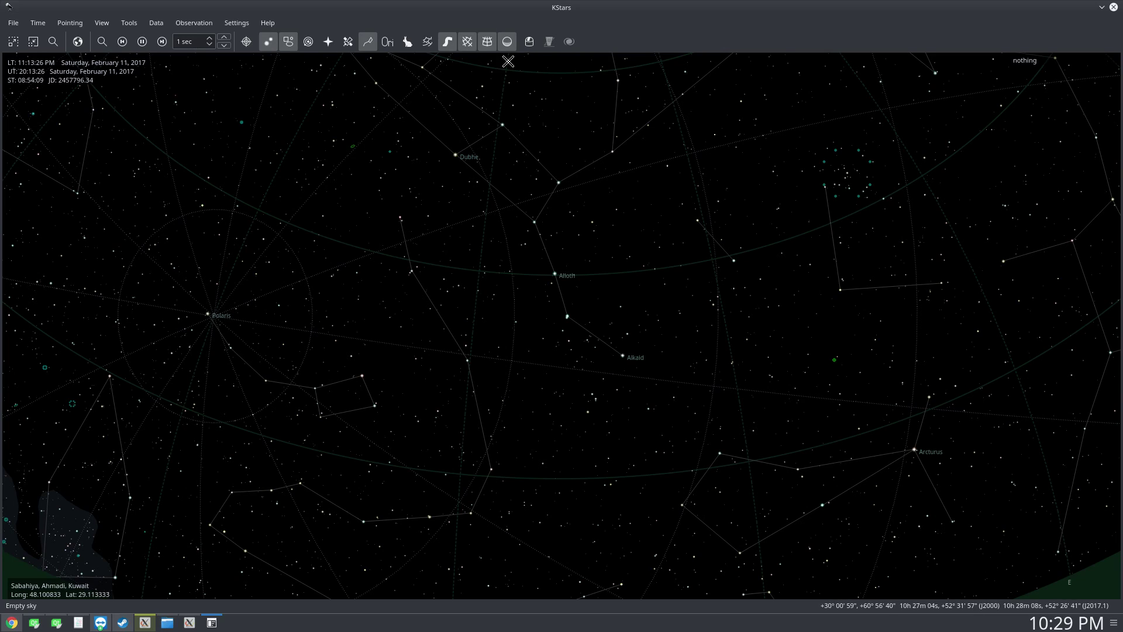
- Start the INDI simulator drivers in Ekos and connect the telescope, CCD and focuser simulators
left_click(529, 41)
left_click(600, 172)
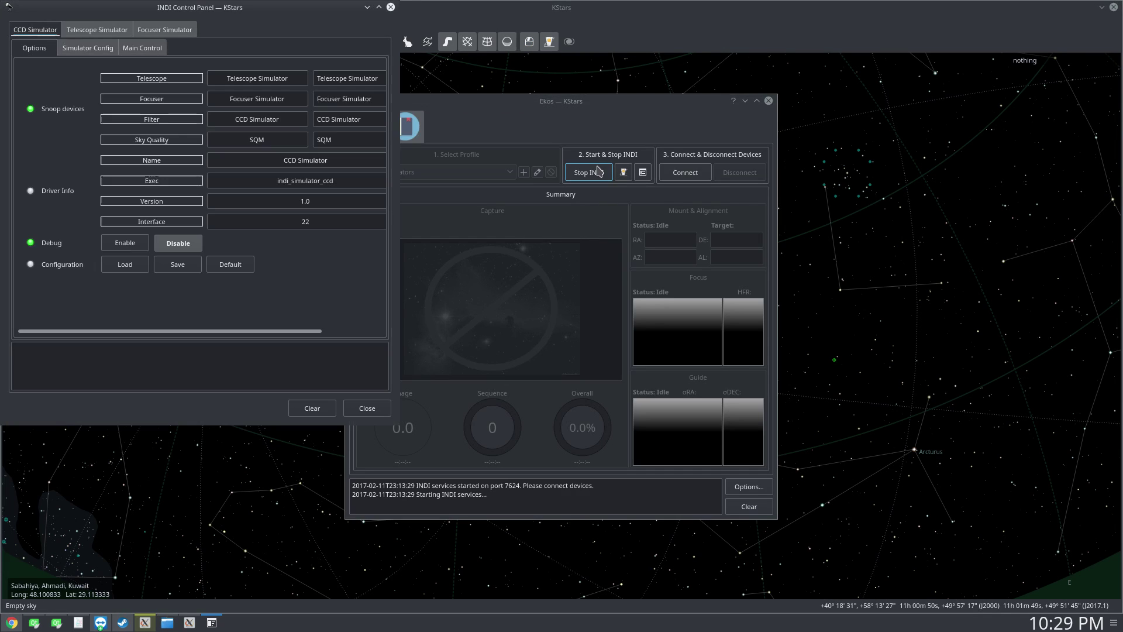
left_click(685, 175)
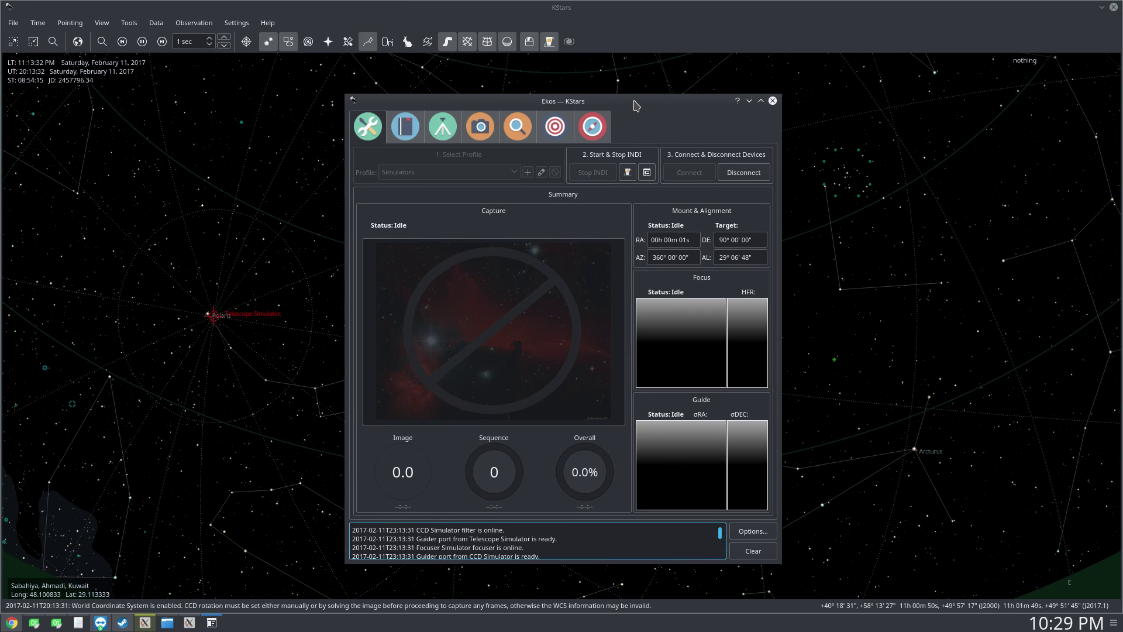
left_click_drag(635, 105, 665, 103)
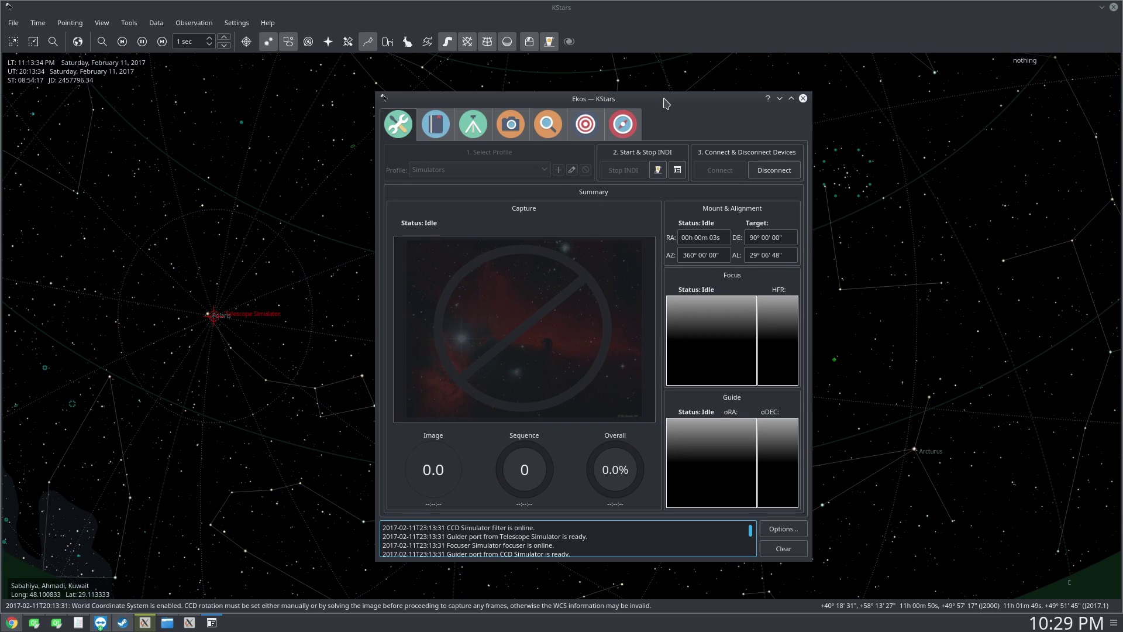
- Switch Ekos to the Align module, with the CCD Simulator camera and the Polar Alignment Assistant
left_click(585, 127)
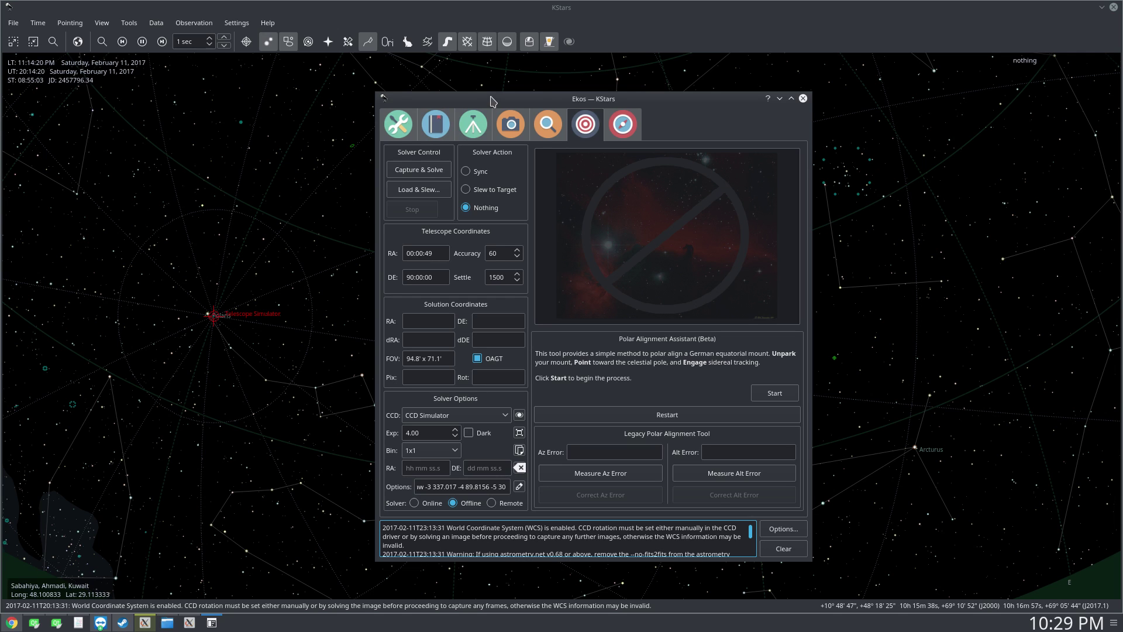
- Move Ekos aside and zoom the sky map onto Polaris and the telescope reticle
left_click_drag(491, 101, 613, 92)
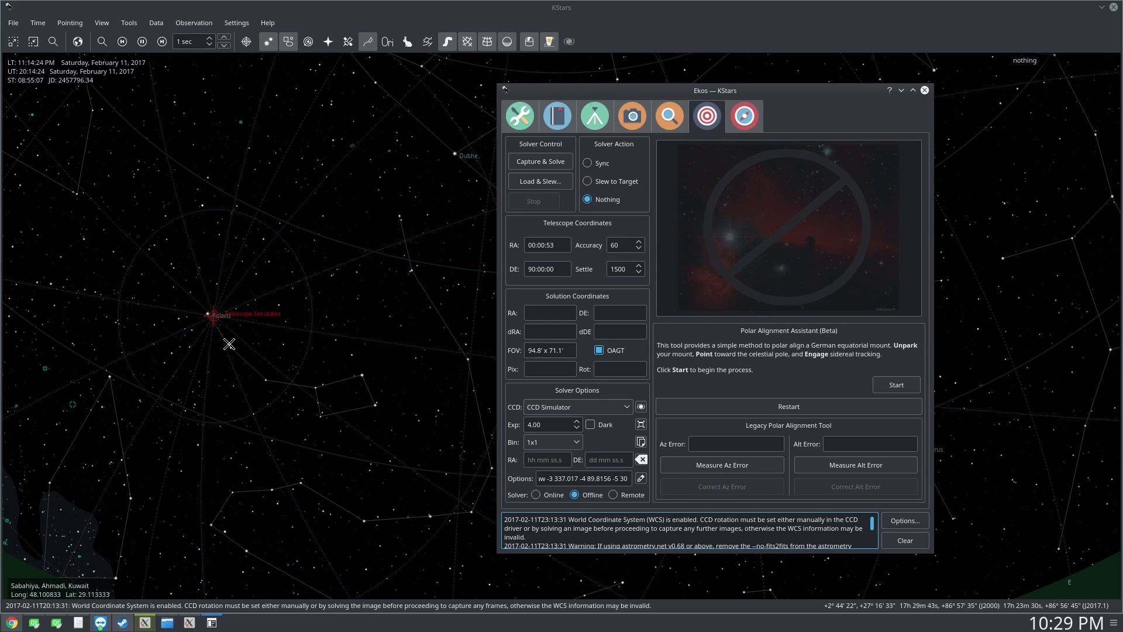
left_click_drag(222, 337, 359, 368)
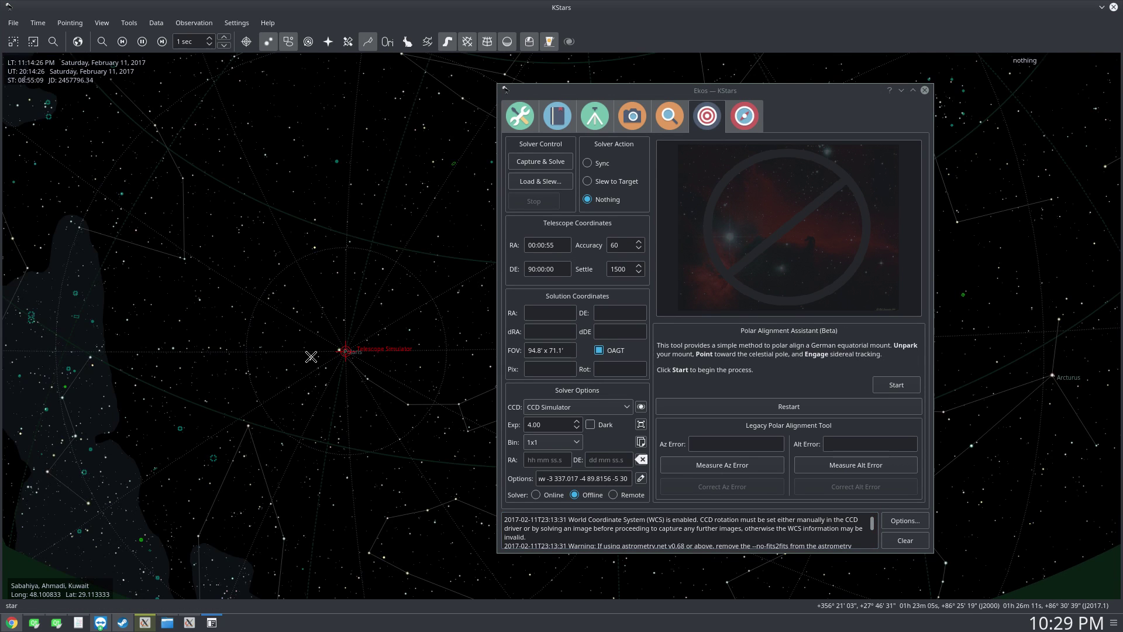
scroll(258, 379, "up", 3)
left_click_drag(150, 391, 401, 296)
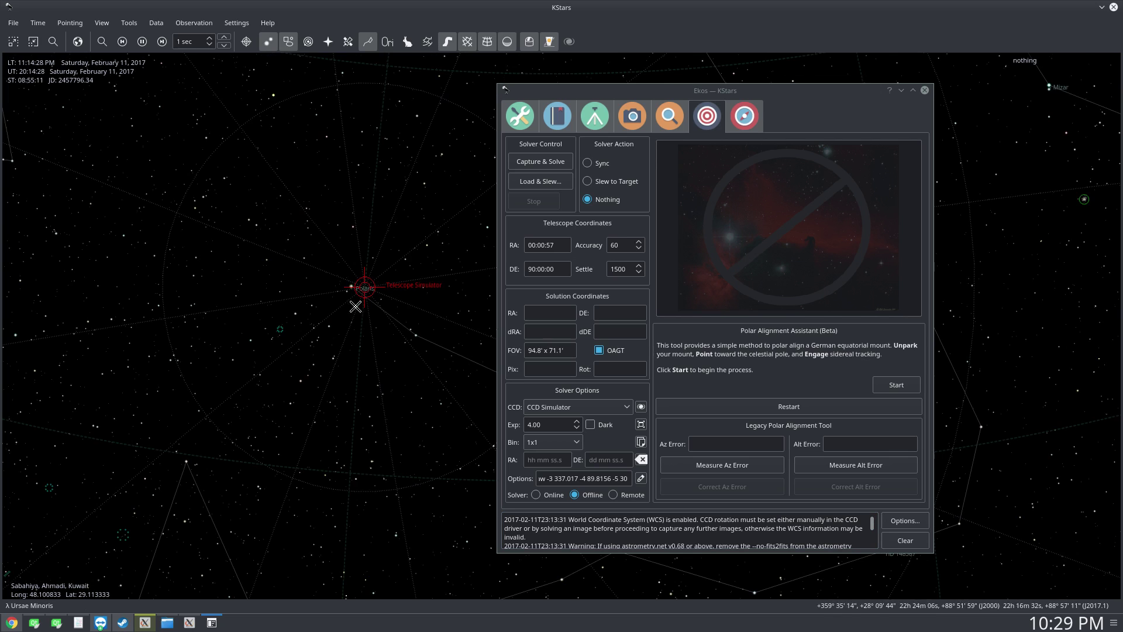
scroll(372, 292, "up", 3)
scroll(191, 300, "up", 3)
left_click_drag(191, 301, 446, 301)
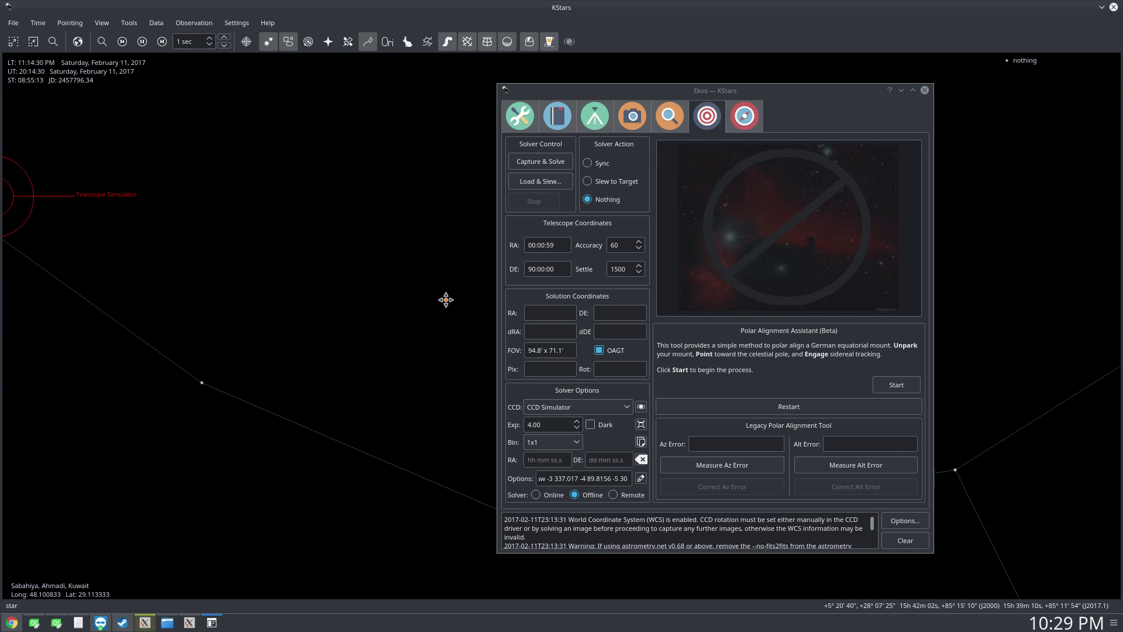
left_click_drag(93, 272, 393, 356)
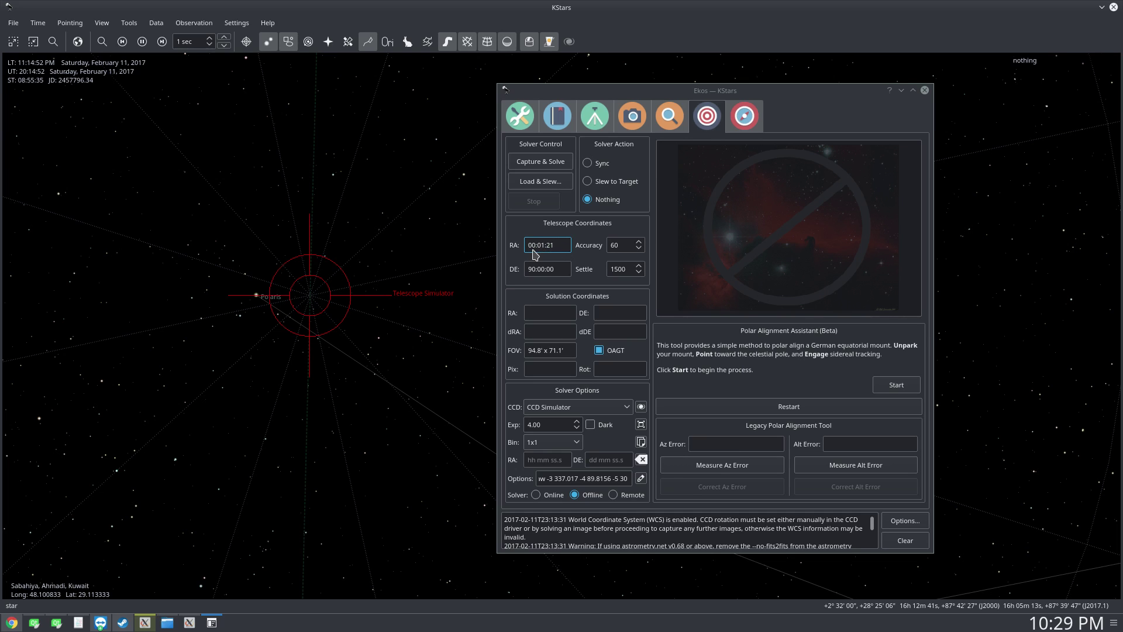
scroll(308, 321, "up", 5)
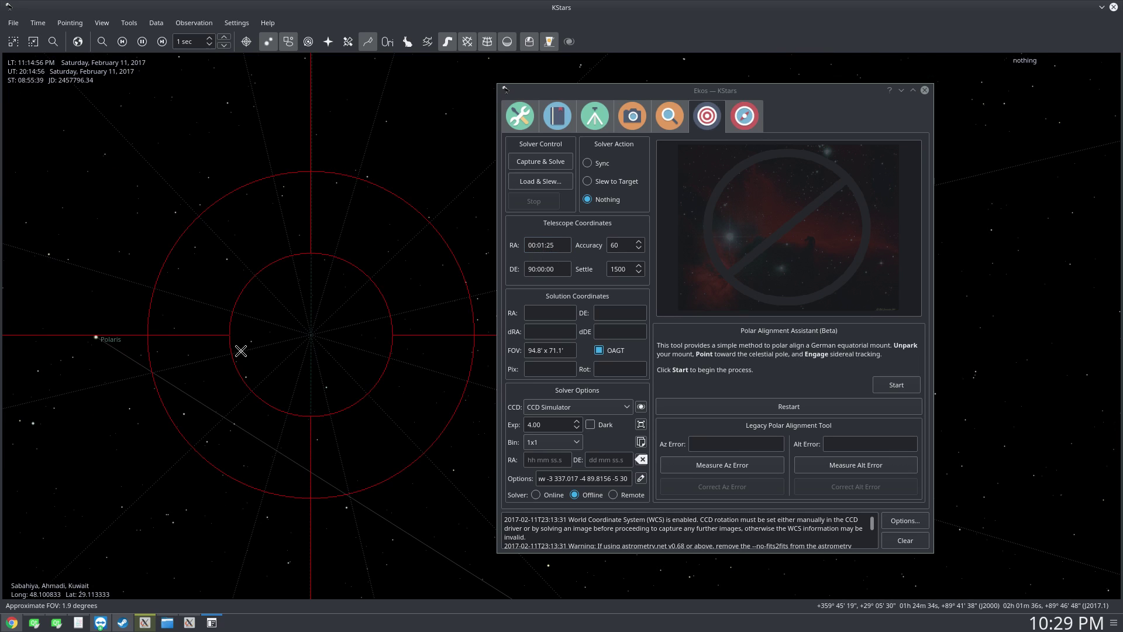
- Have the Telescope Simulator track the star near the pole, then start the Polar Alignment Assistant
right_click(250, 342)
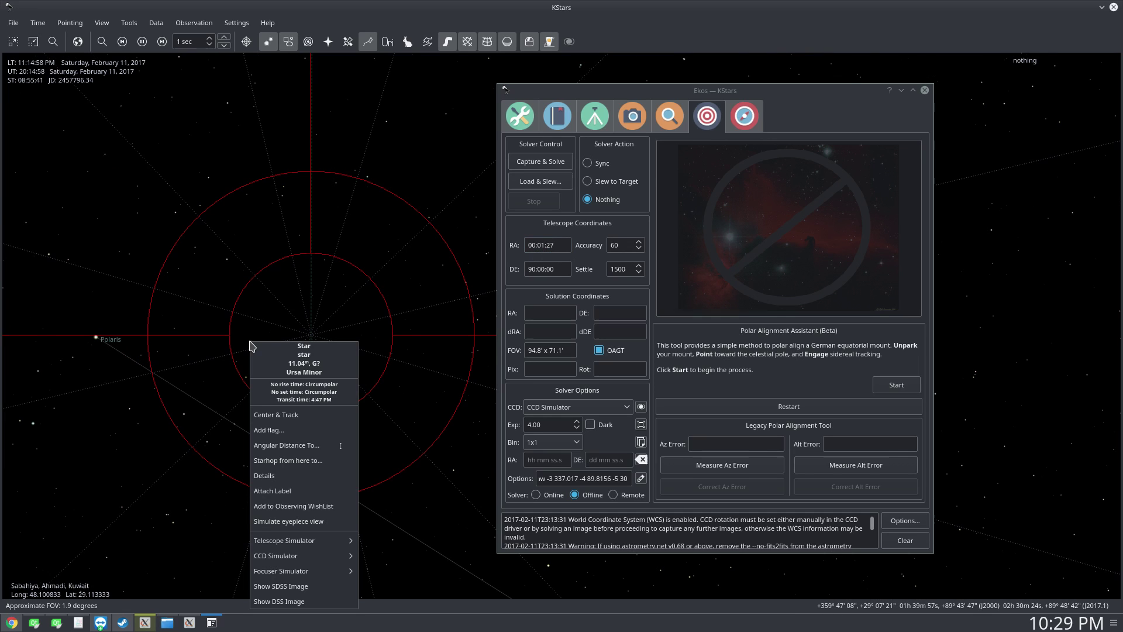
mouse_move(331, 541)
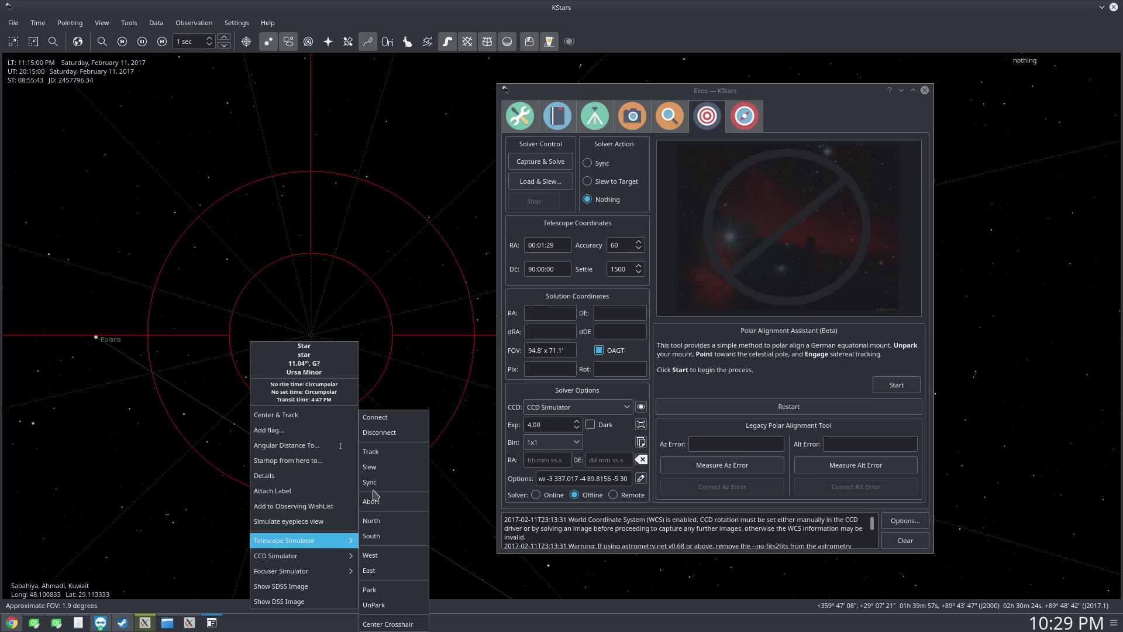
left_click(373, 451)
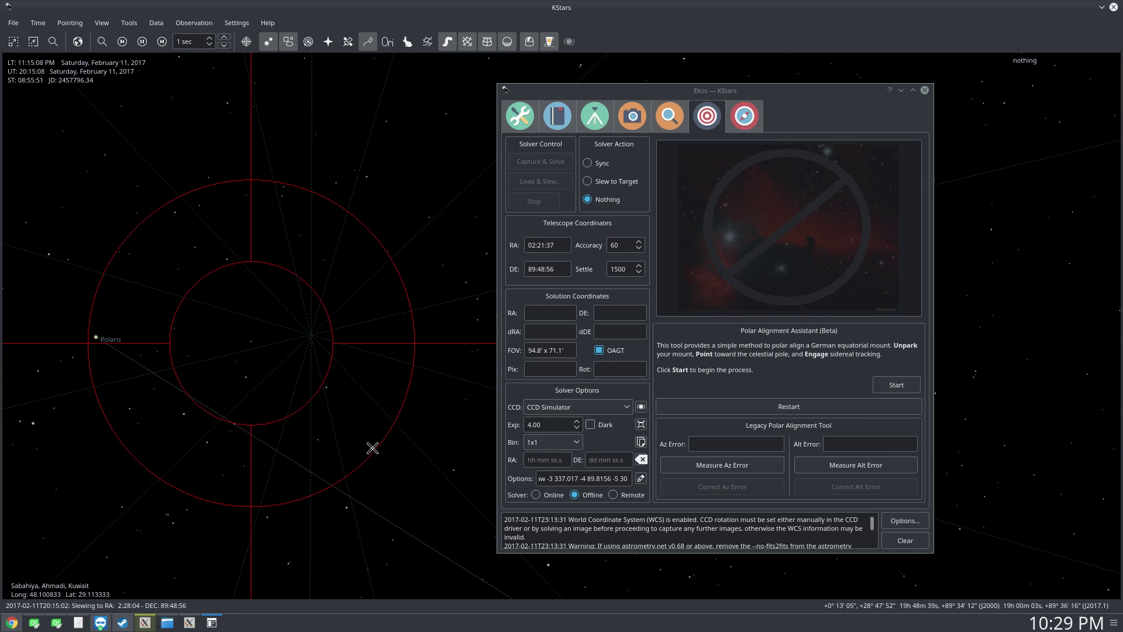
left_click(906, 389)
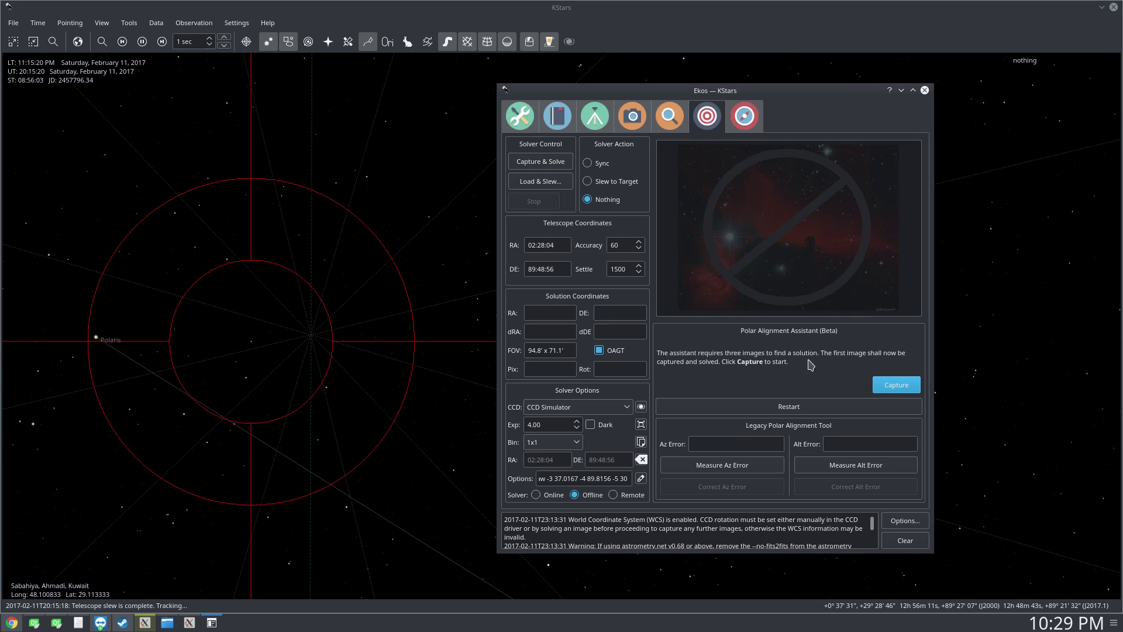
- Capture the first polar alignment image and plate-solve it at RA 02:23:30, DE 89:49:12
left_click(900, 385)
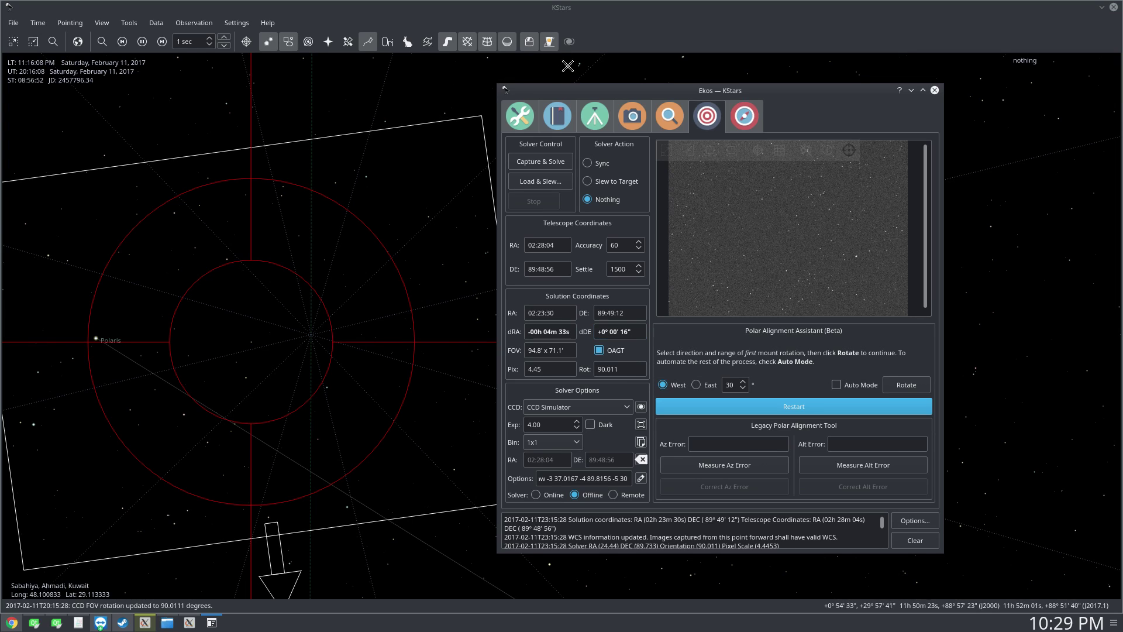
- In the INDI Control Panel, review Telescope Simulator options and CCD Simulator config (1280×960, 3.75 µm)
left_click(549, 42)
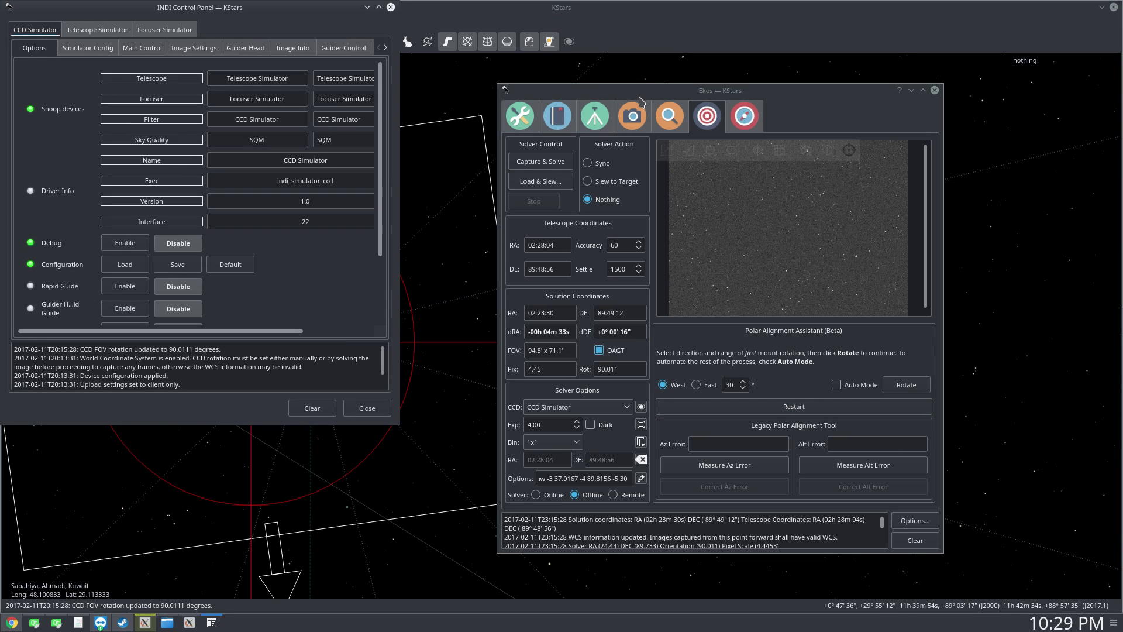
left_click(103, 31)
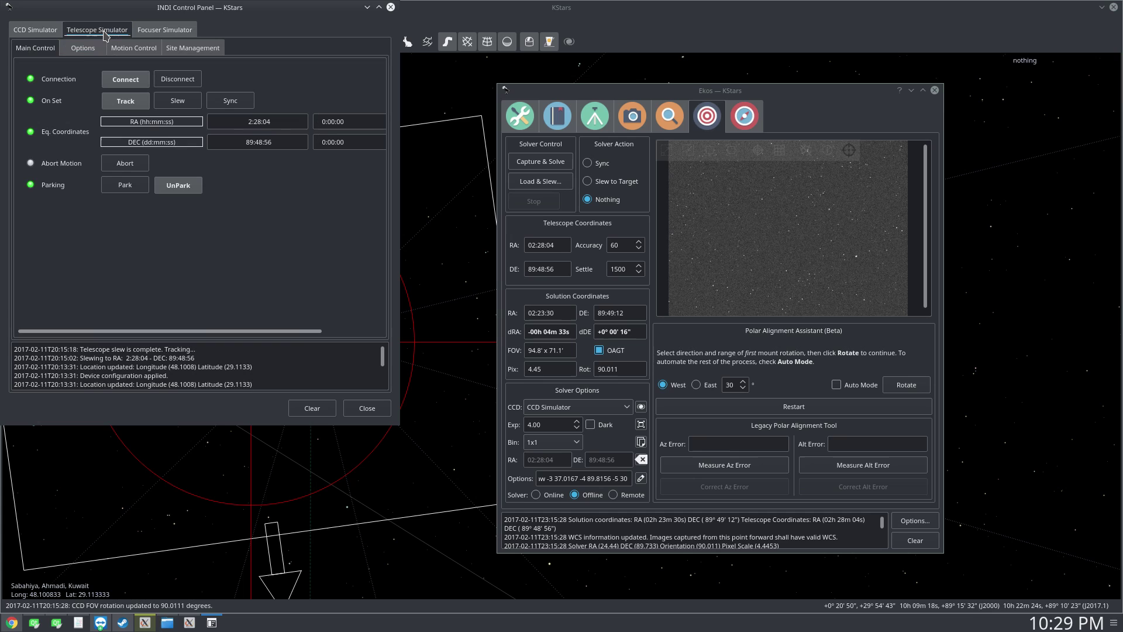
left_click(82, 48)
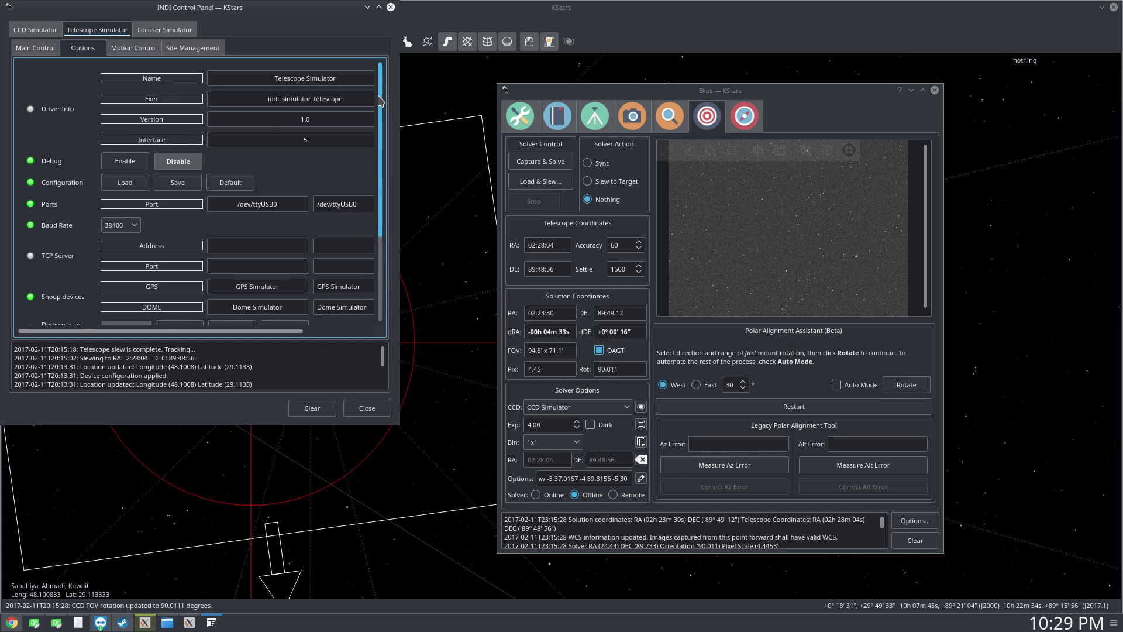
scroll(212, 289, "down", 4)
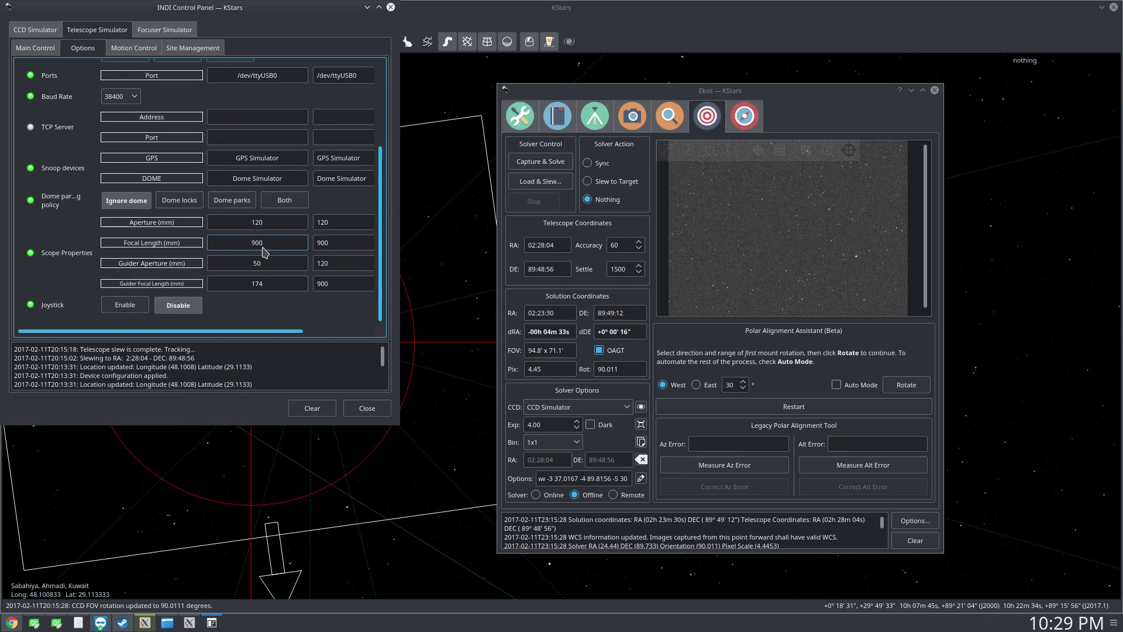
left_click(32, 29)
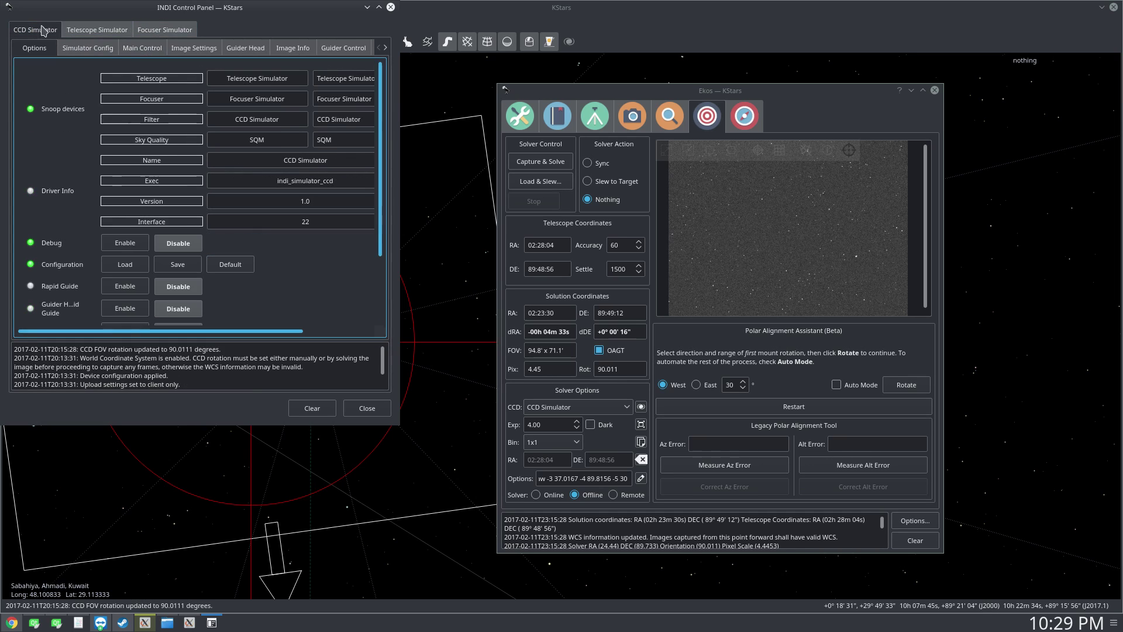
left_click(87, 49)
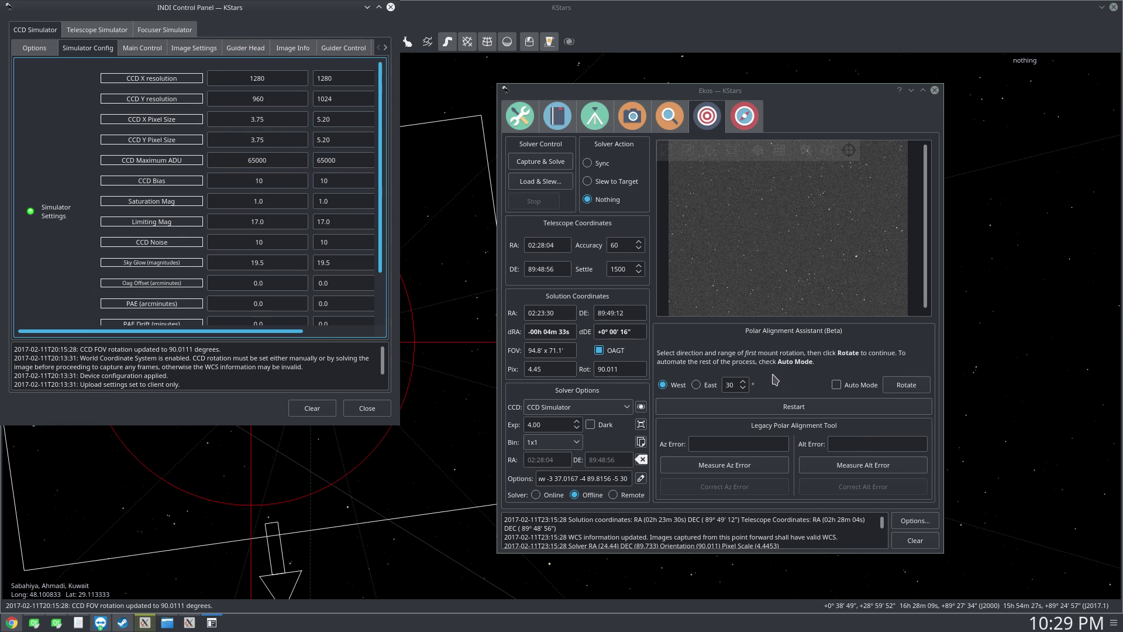
- Close the INDI Control Panel to return to the Align module, set for a 30° West rotation
left_click(391, 7)
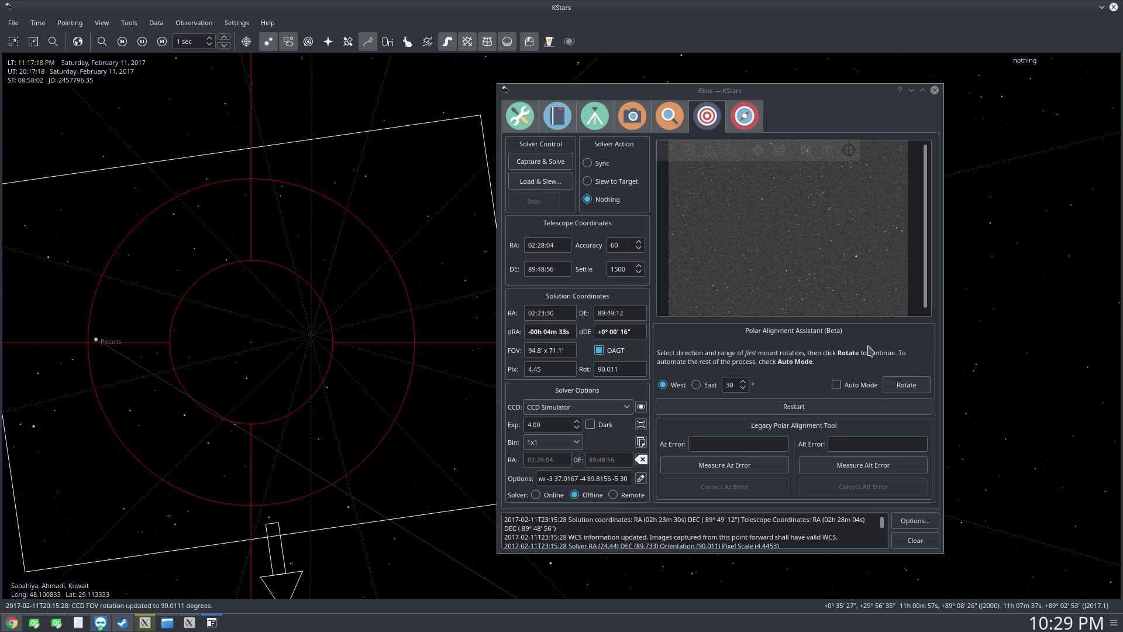
- Rotate the mount 30° West and solve the second image at RA 00:22:18, DE 89:49:08
left_click(908, 386)
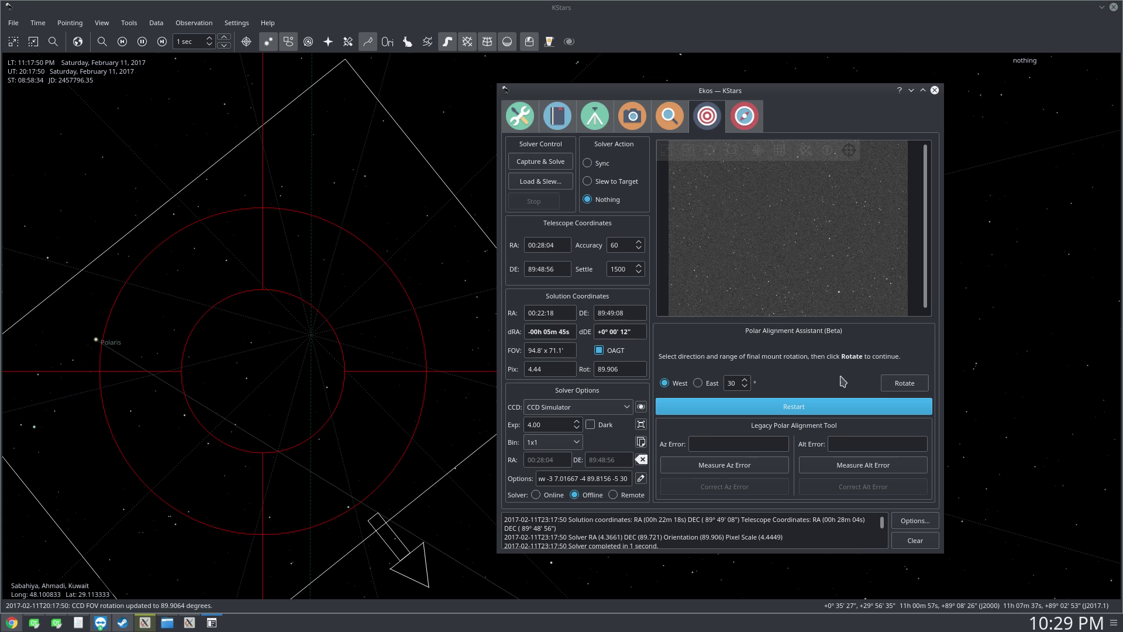
- Run the final 30° West mount rotation to RA 22:28:04
left_click(914, 389)
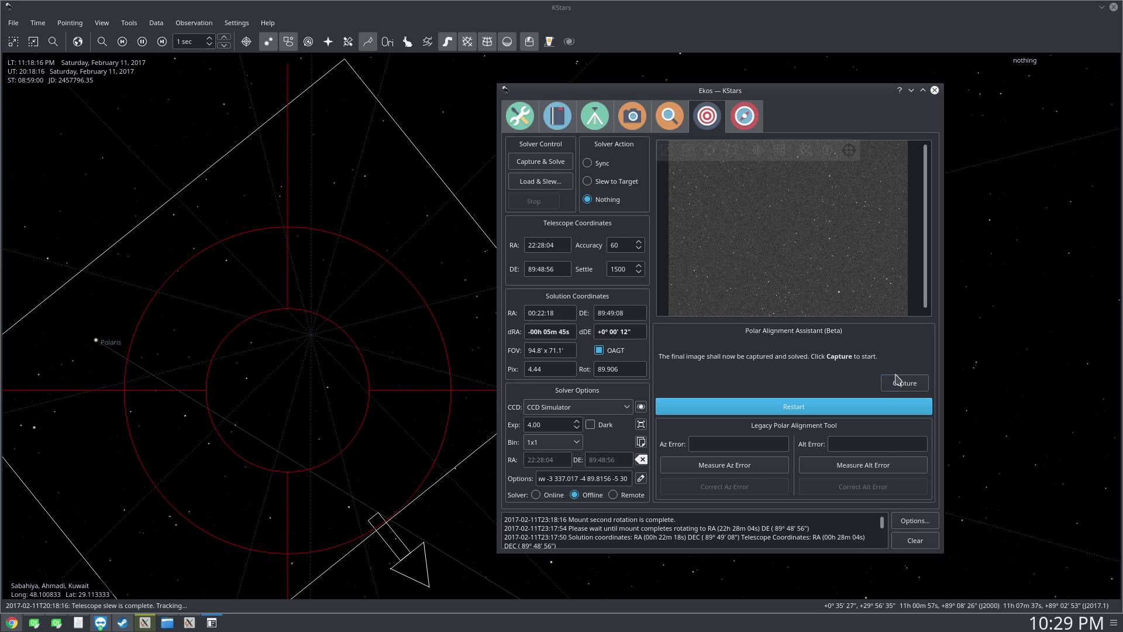
- Capture and solve the final image at RA 22:23:43, DE 89:49:00, then plot the correction vector on a bright star
left_click(905, 384)
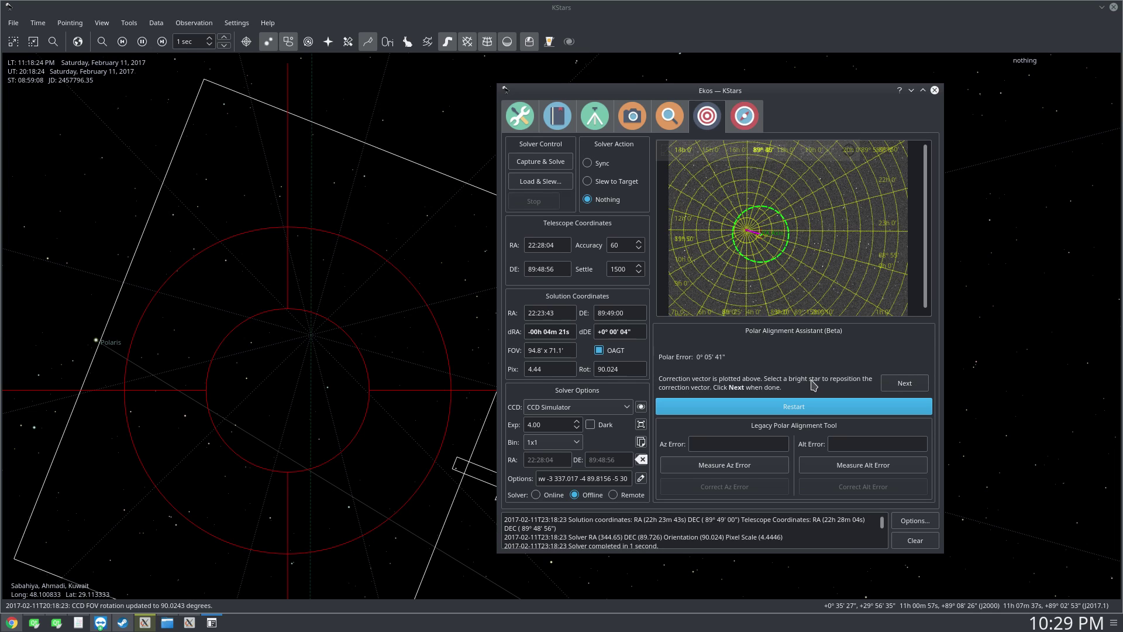
mouse_move(848, 150)
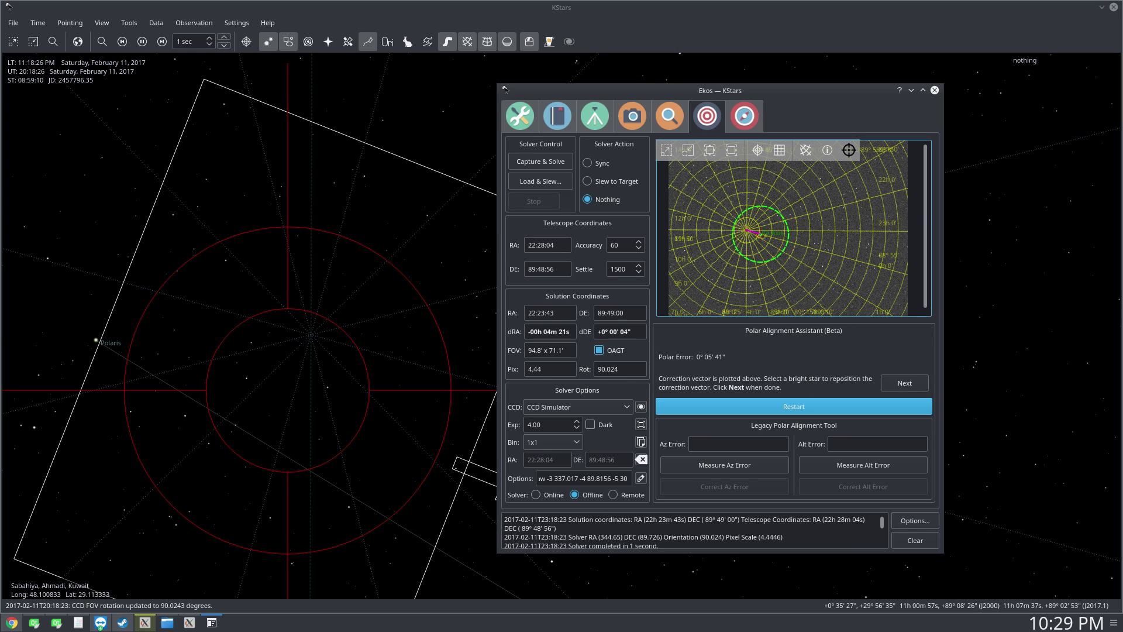
scroll(761, 234, "up", 3)
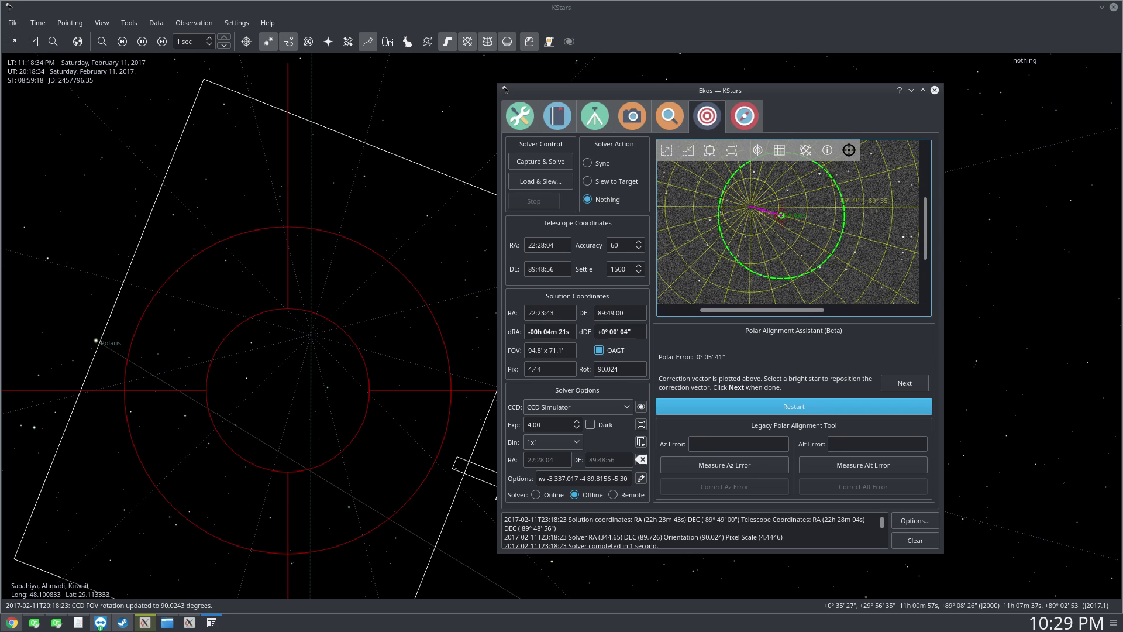
scroll(796, 219, "up", 2)
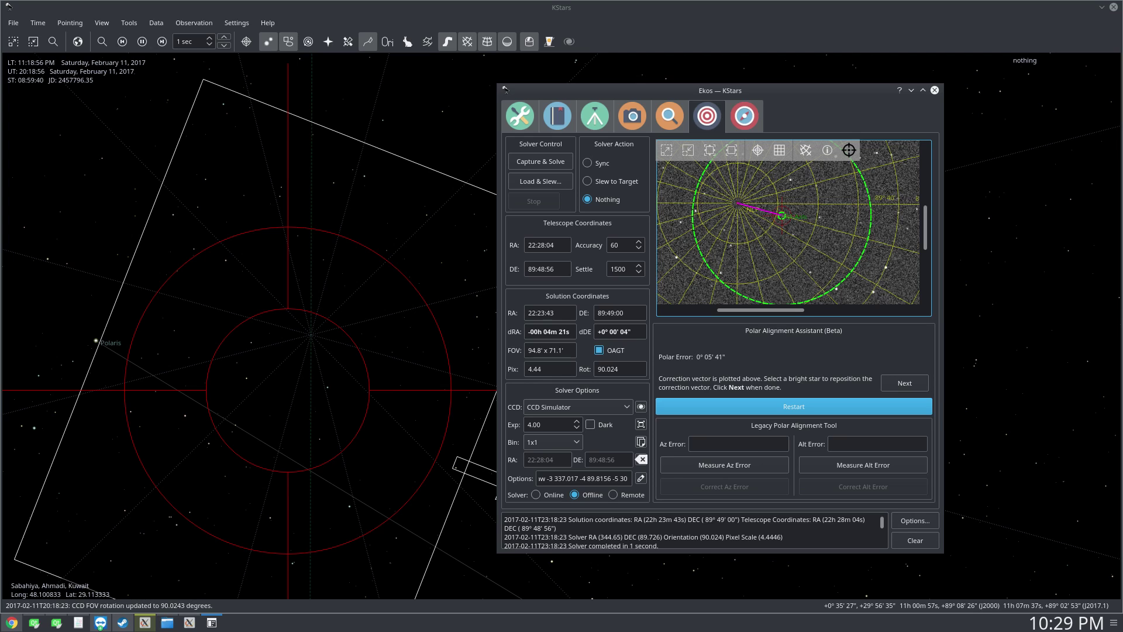
scroll(788, 223, "down", 3)
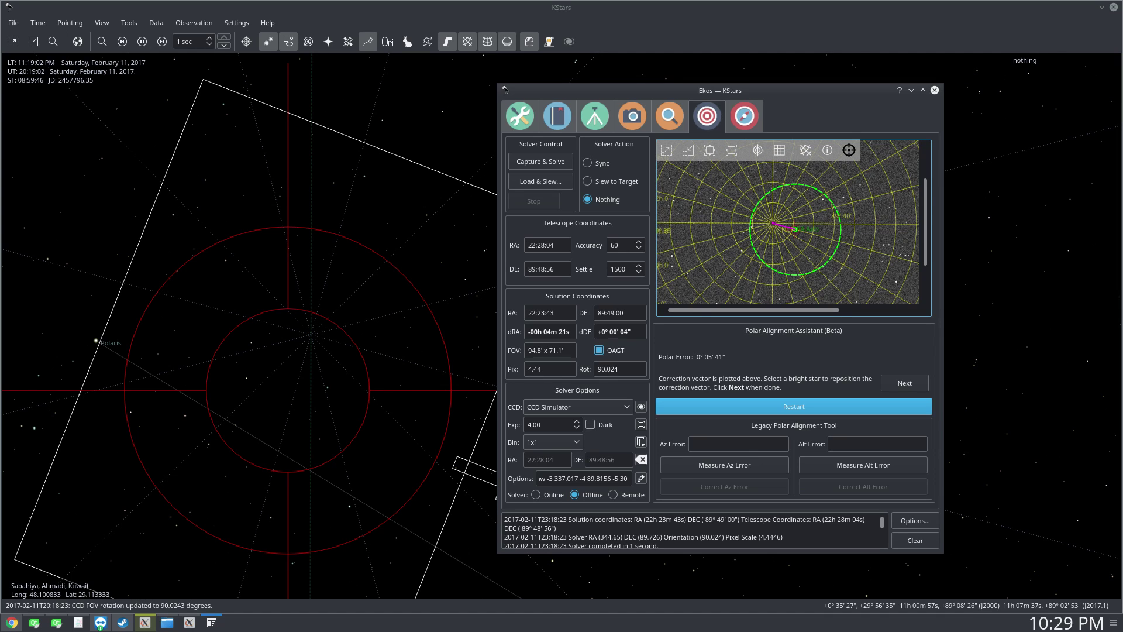
scroll(787, 222, "up", 2)
scroll(788, 222, "up", 1)
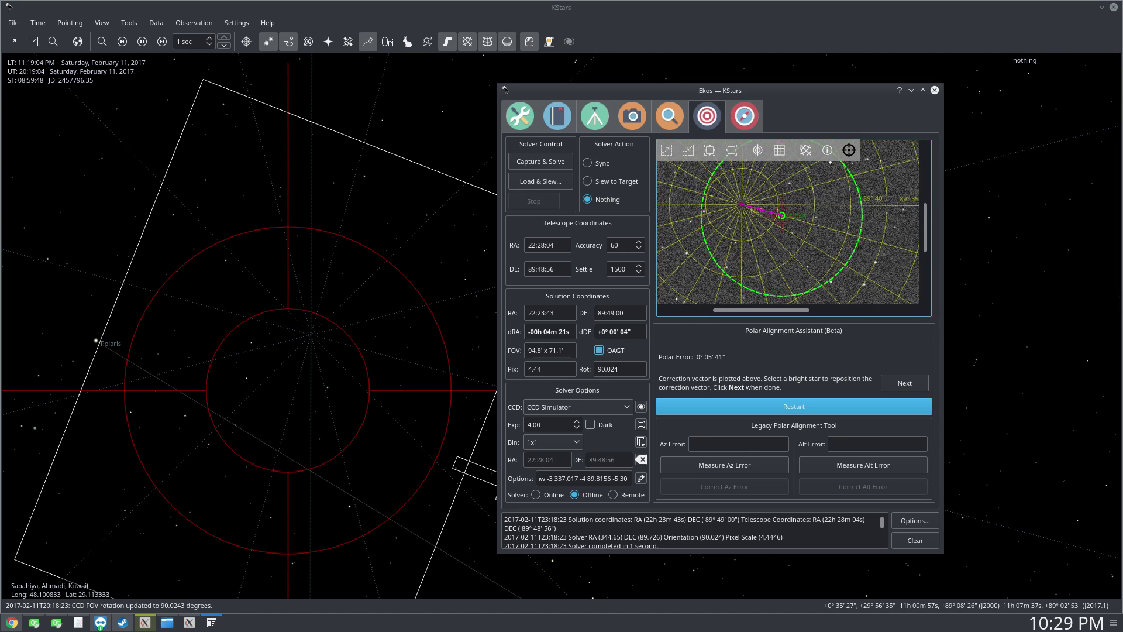
left_click_drag(788, 222, 788, 280)
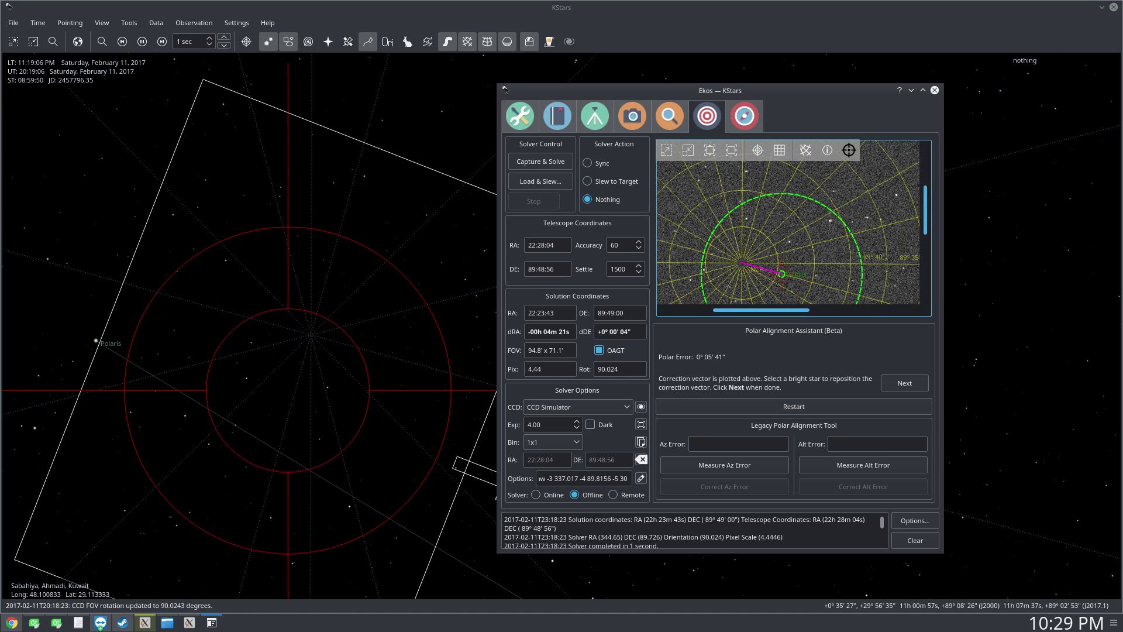
left_click(831, 220)
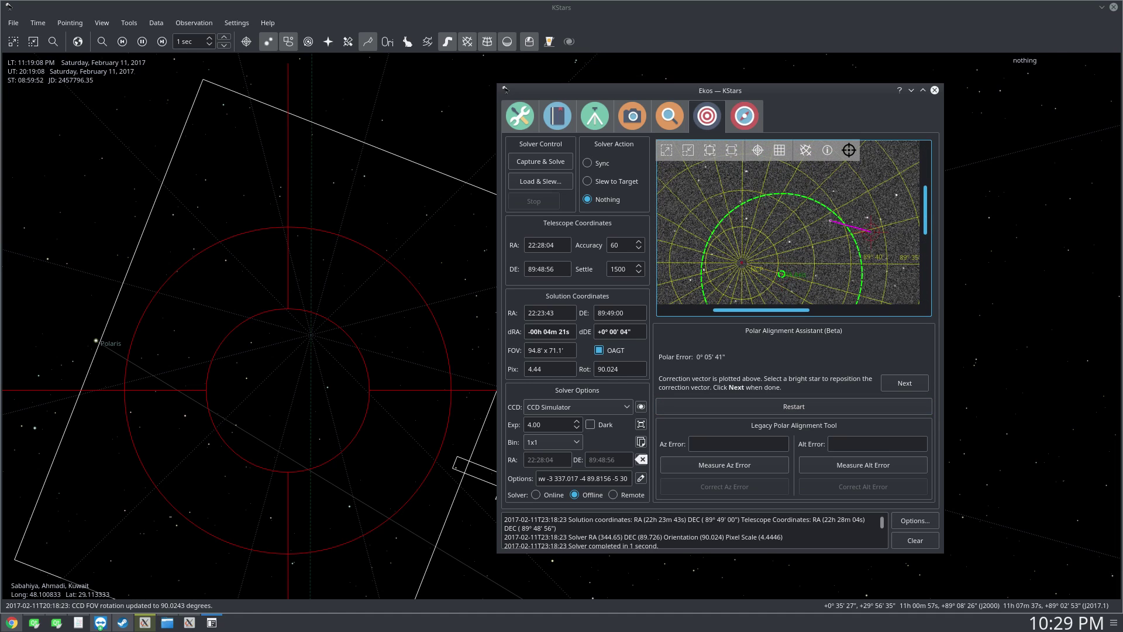
- Pop the alignment image out into its own Align Frame window, restored to a small size
left_click(641, 425)
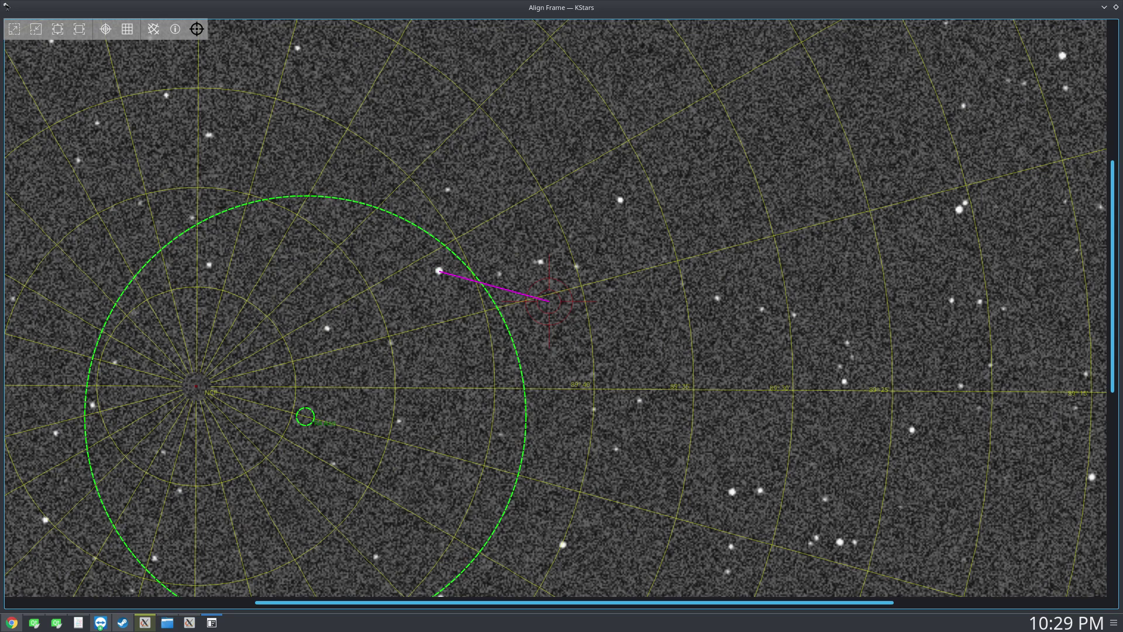
double_click(1062, 11)
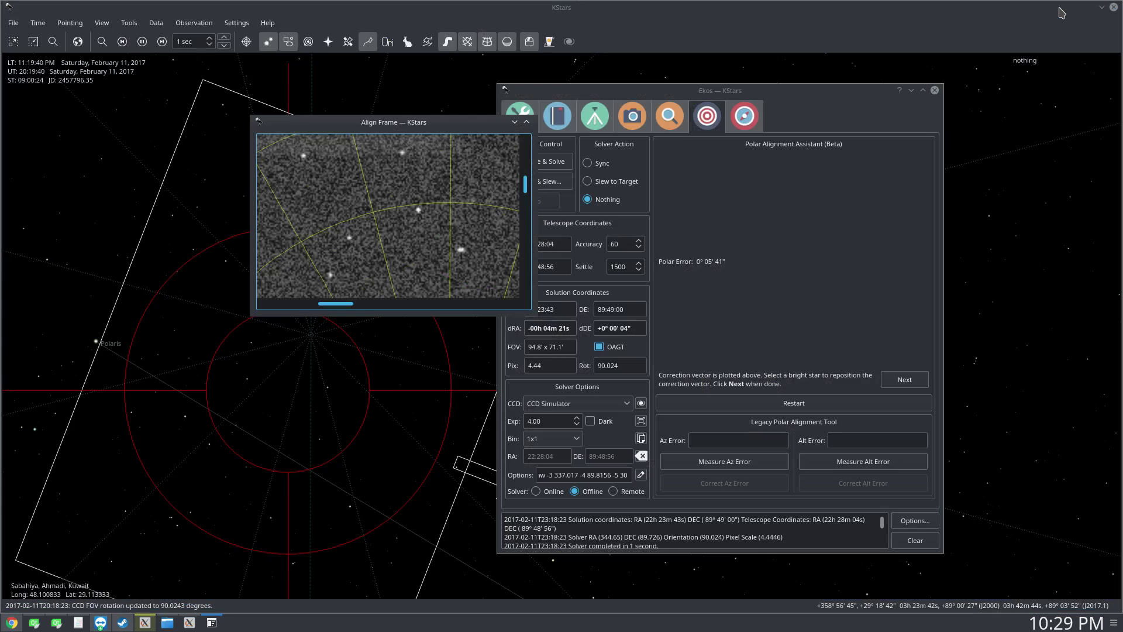
- Advance to the mount adjustment step and start refresh captures at a 1-second exposure
left_click(905, 380)
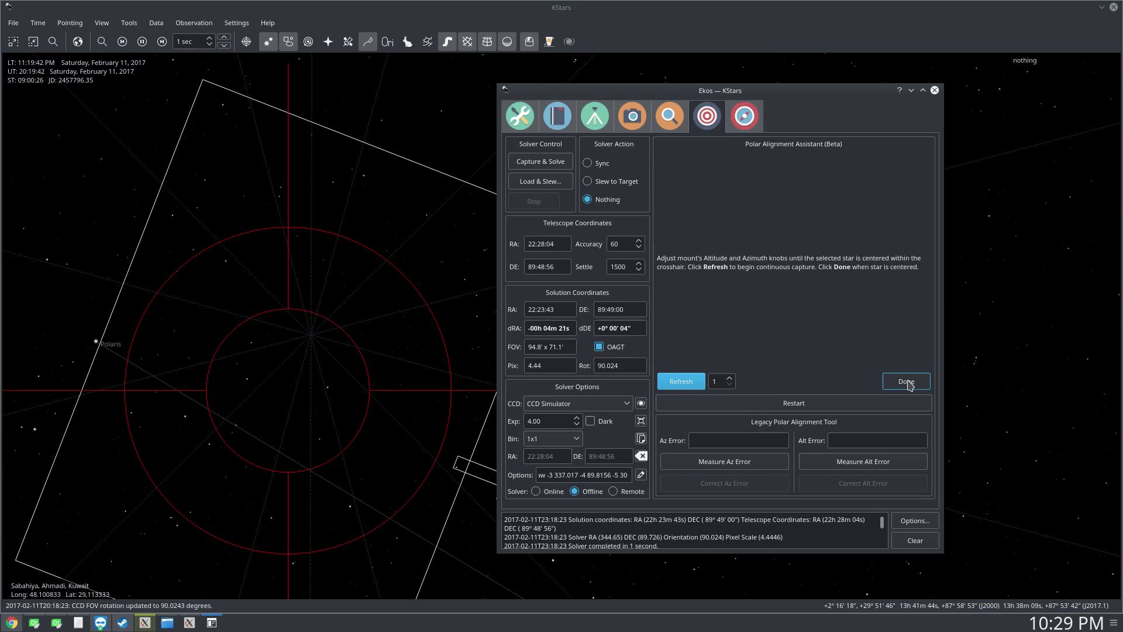
left_click(718, 381)
double_click(718, 380)
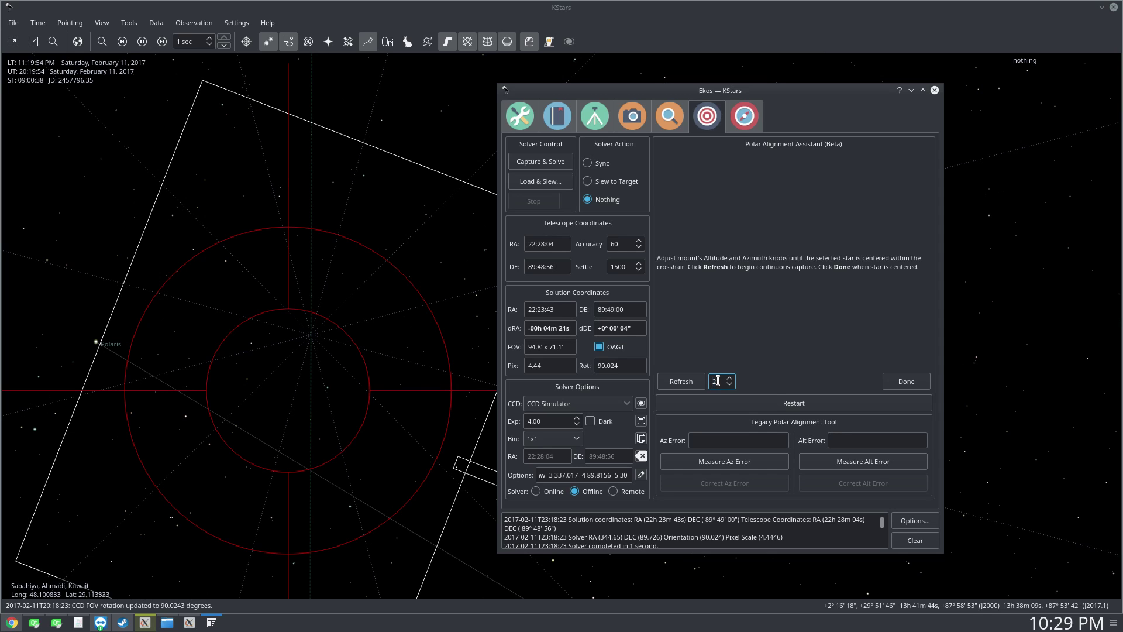
left_click(681, 384)
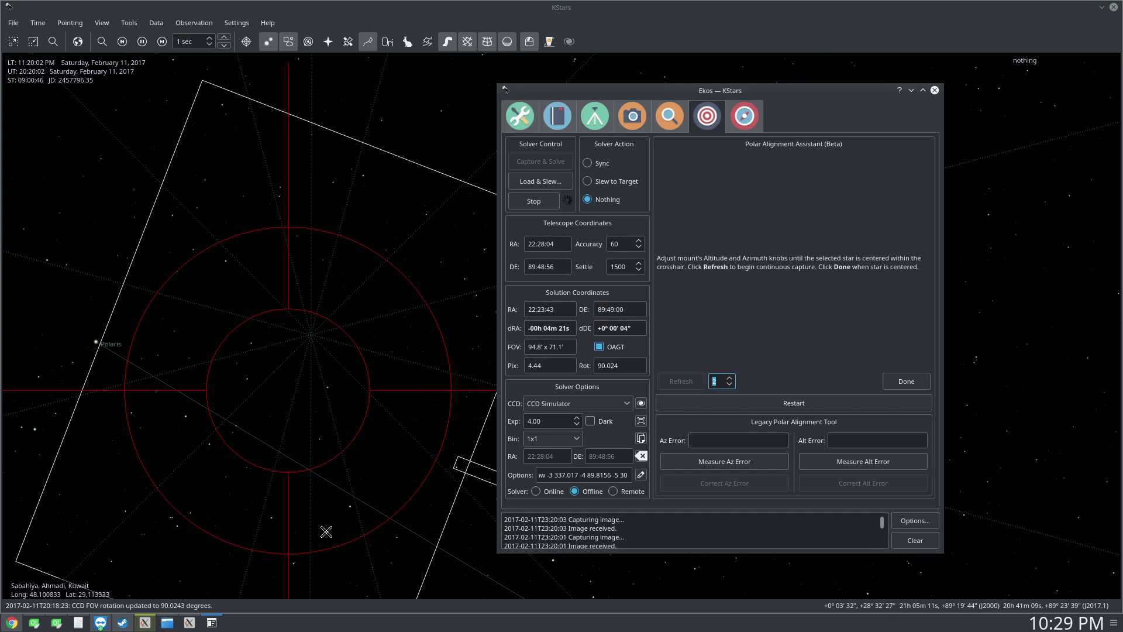
- Bring the Align Frame window to the front and maximize it to watch the refreshing star images
key("alt")
key("alt+Tab")
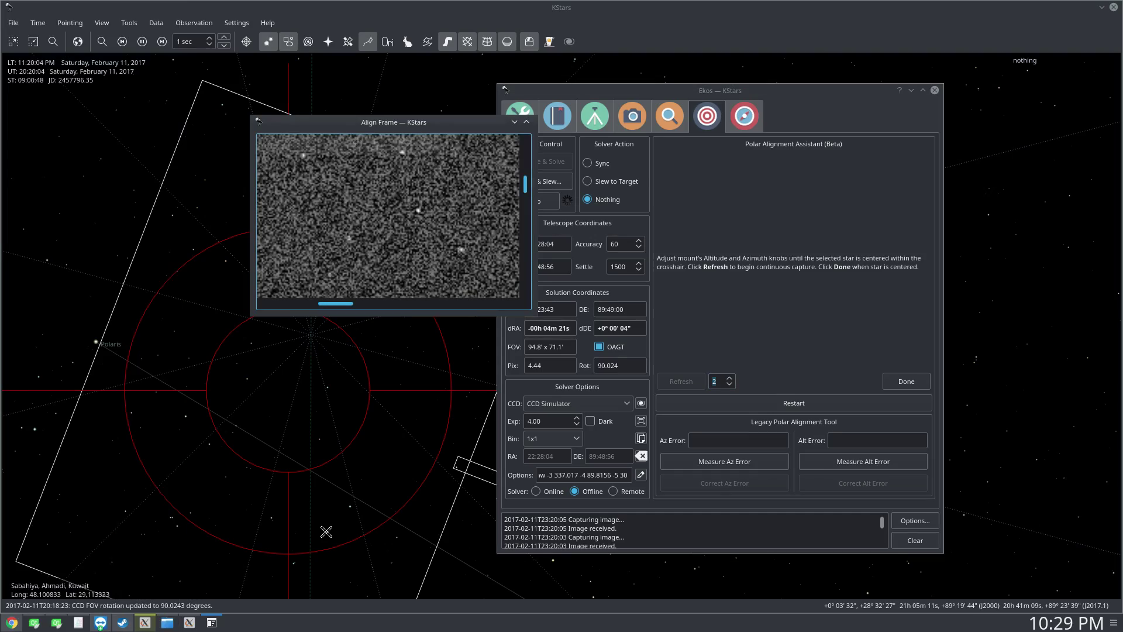
double_click(469, 124)
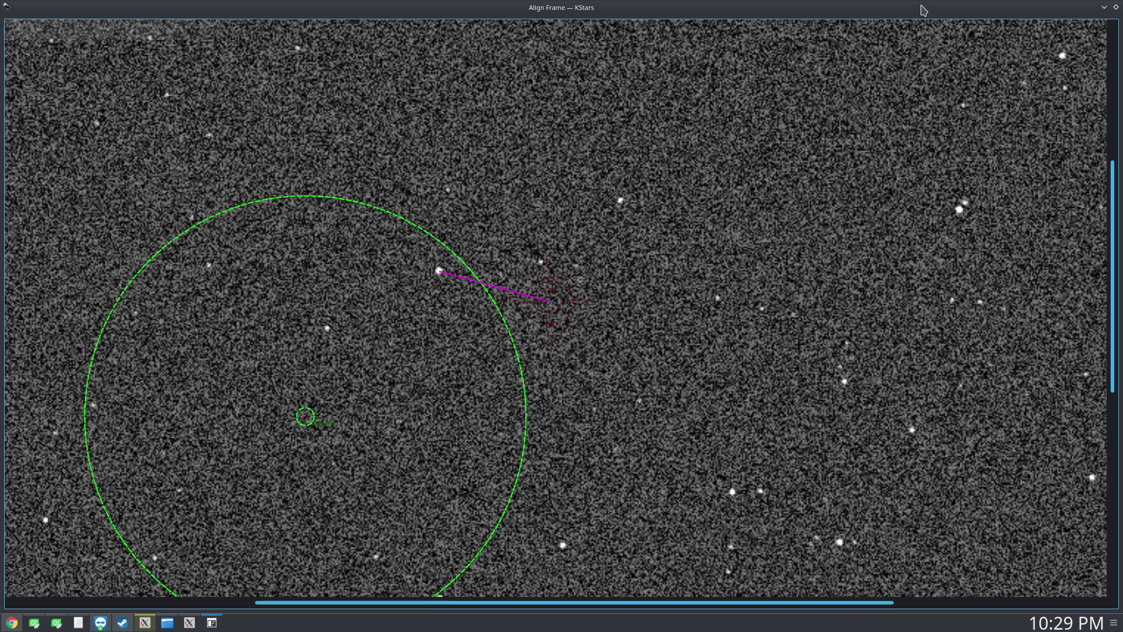
- Dock the Align Frame back into the Ekos align panel and mark polar alignment as Done
double_click(921, 7)
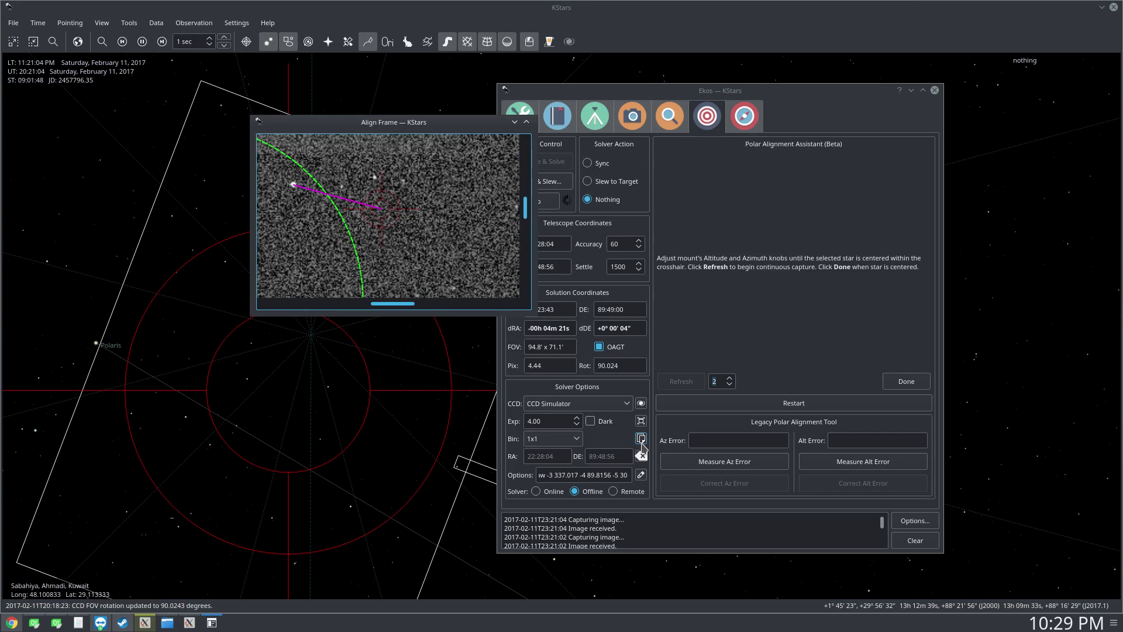
left_click(641, 421)
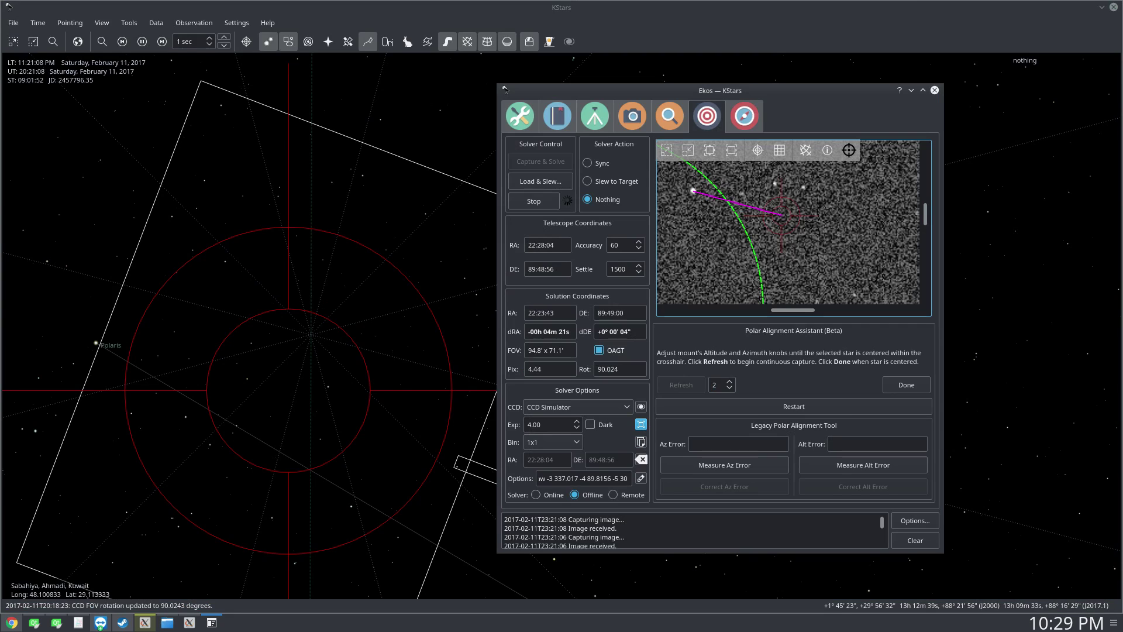
left_click(895, 384)
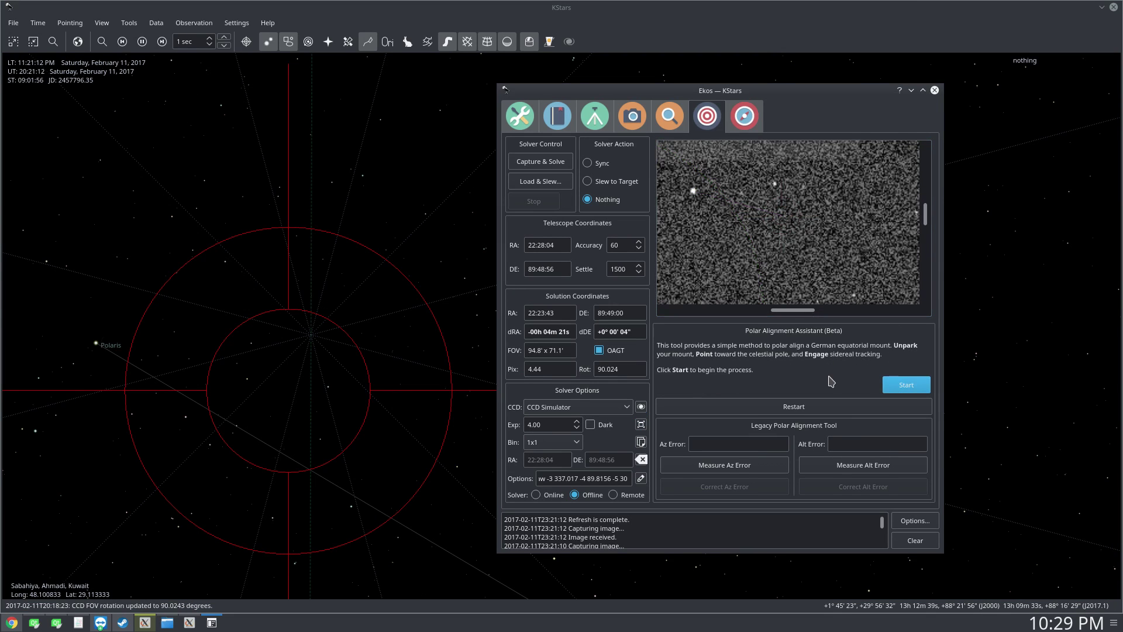